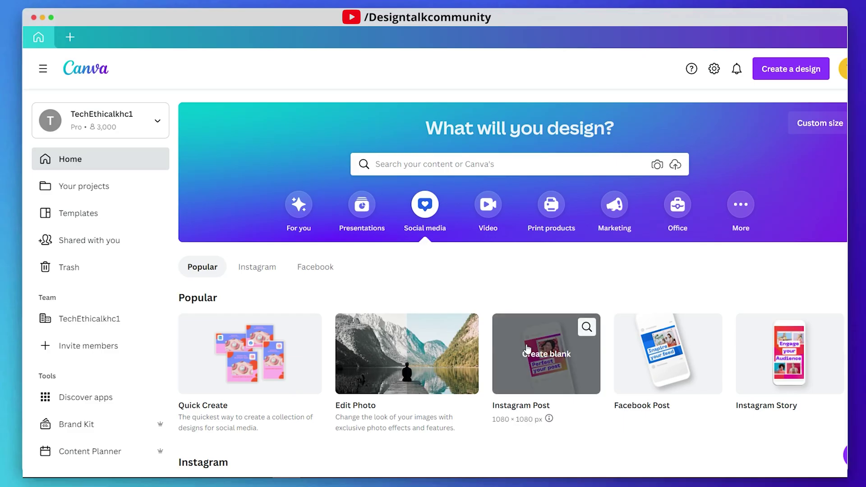
- Create a blank Instagram post and eyedrop the grey workspace colour #EBECF0 as its background
{"action": "left_click", "coordinate": [528, 350]}
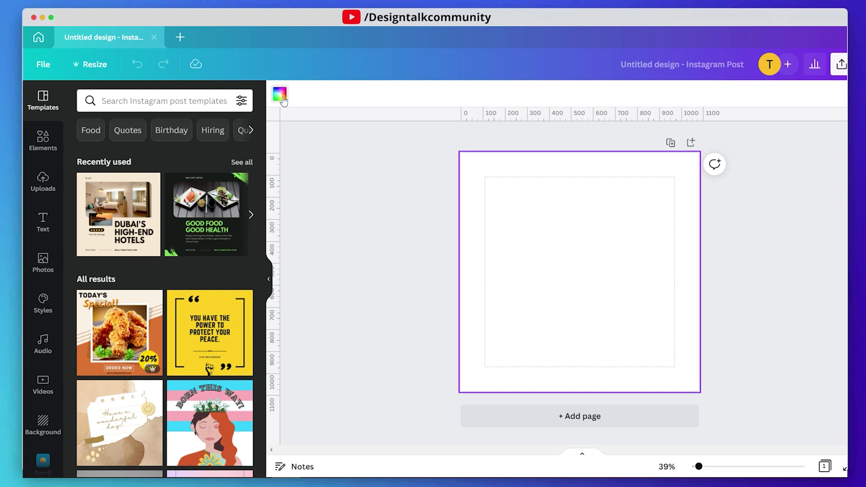
{"action": "left_click", "coordinate": [280, 95]}
{"action": "left_click", "coordinate": [81, 154]}
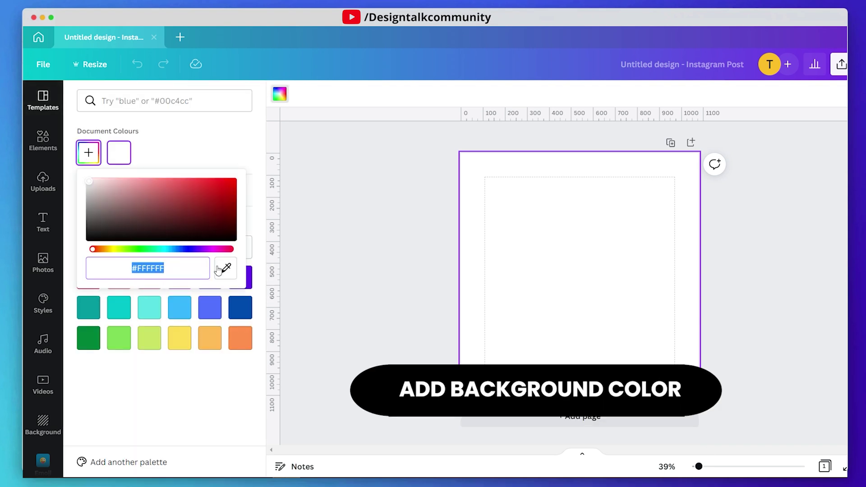
{"action": "left_click", "coordinate": [234, 269]}
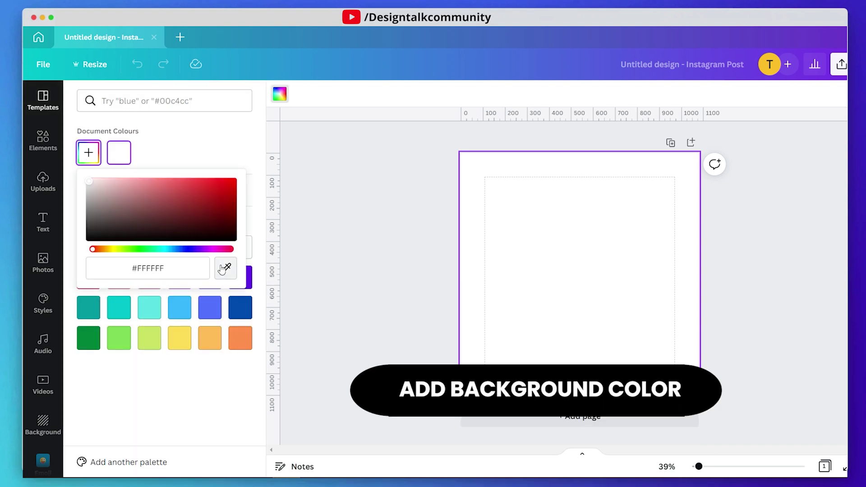
{"action": "left_click", "coordinate": [387, 212]}
{"action": "left_click", "coordinate": [387, 214]}
{"action": "left_click", "coordinate": [387, 216]}
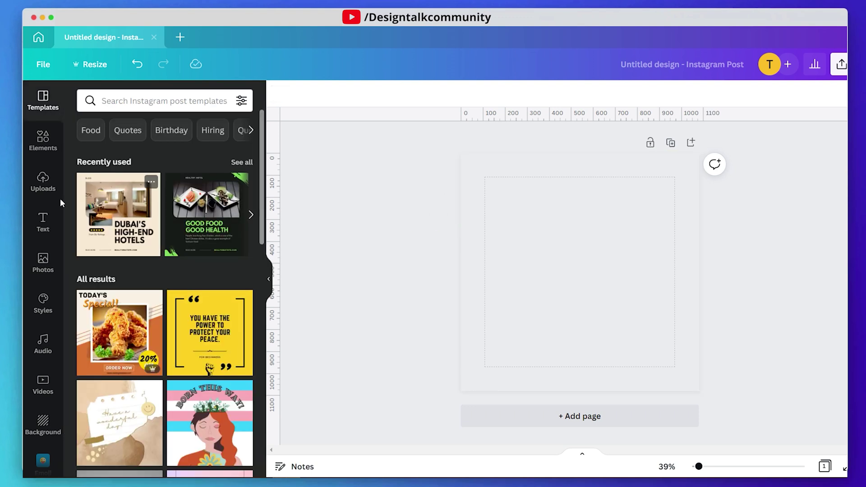
- Add a heading reading 'shop now' and make it uppercase
{"action": "left_click", "coordinate": [41, 226]}
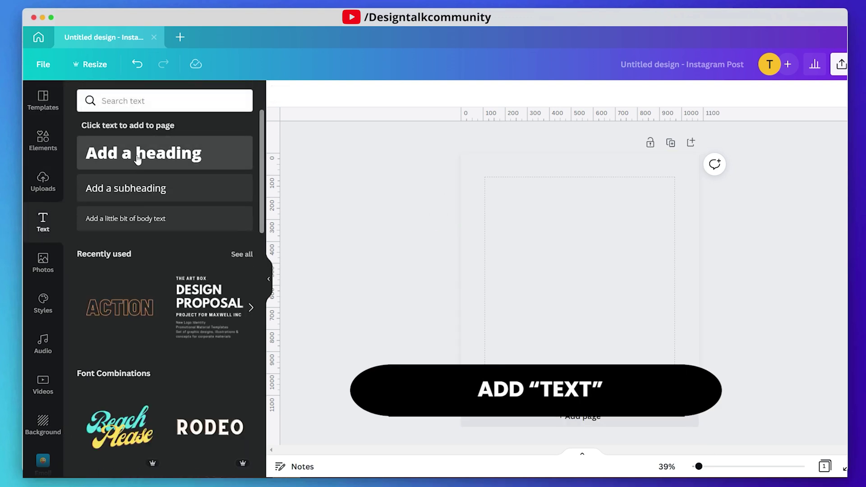
{"action": "left_click", "coordinate": [138, 156]}
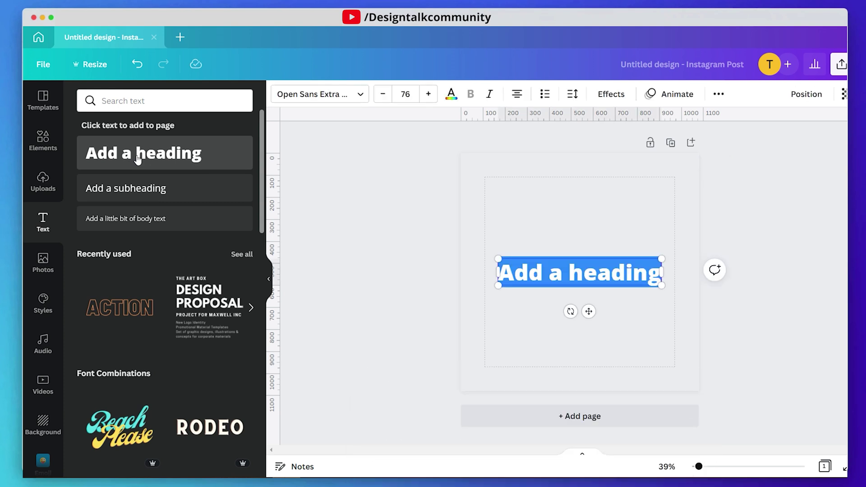
{"action": "type", "text": "shop n"}
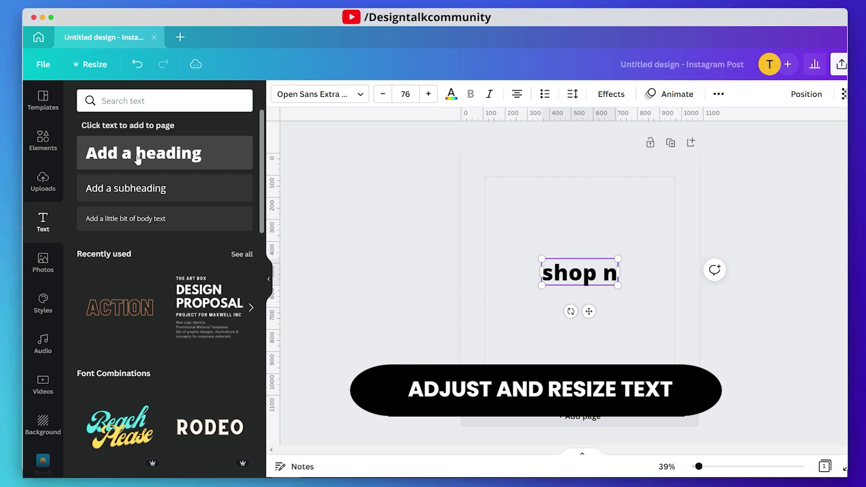
{"action": "type", "text": "ow"}
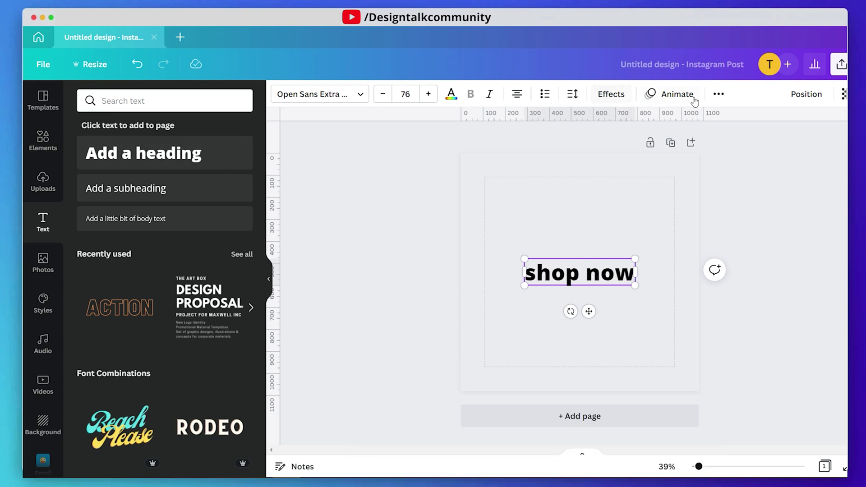
{"action": "left_click", "coordinate": [716, 96]}
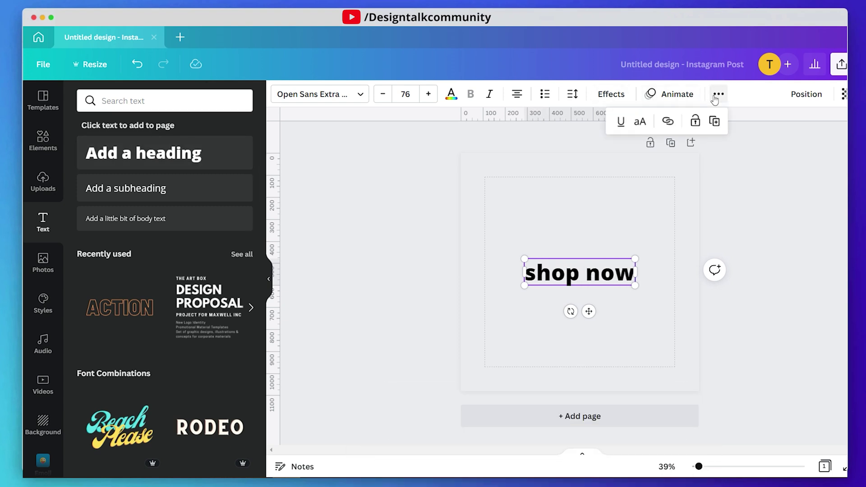
{"action": "left_click", "coordinate": [640, 122]}
{"action": "left_click", "coordinate": [617, 209]}
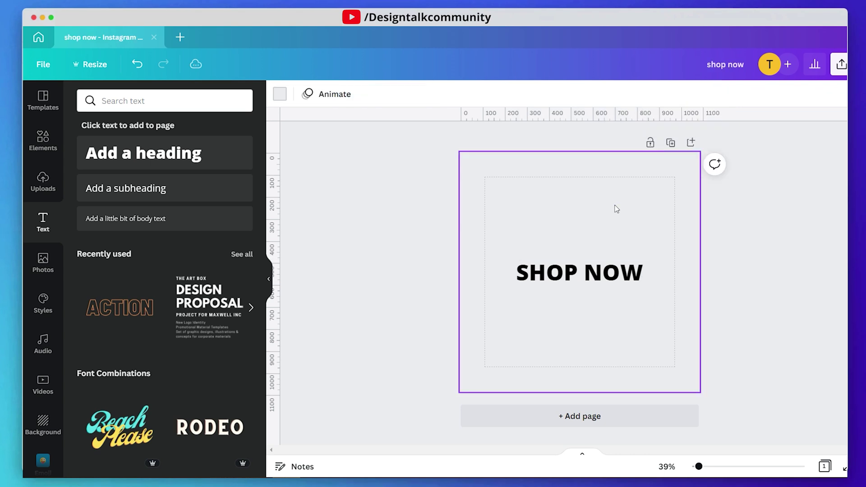
{"action": "left_click", "coordinate": [592, 273]}
- Set SHOP NOW to Poppins ExtraBold, move it to the top and enlarge it to about 116
{"action": "left_click", "coordinate": [329, 96]}
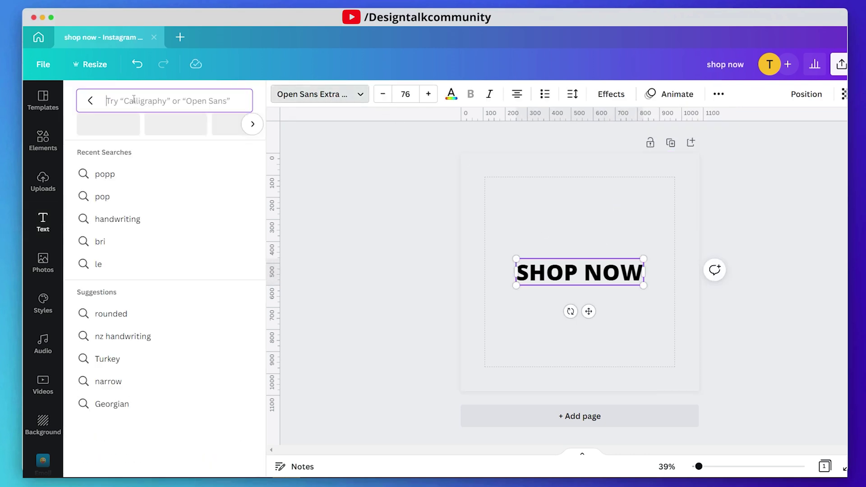
{"action": "type", "text": "po"}
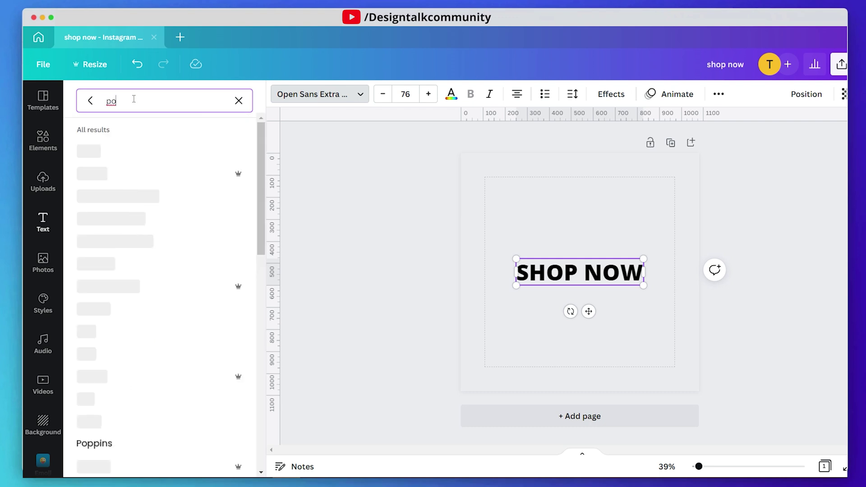
{"action": "type", "text": "pp"}
{"action": "left_click", "coordinate": [123, 182]}
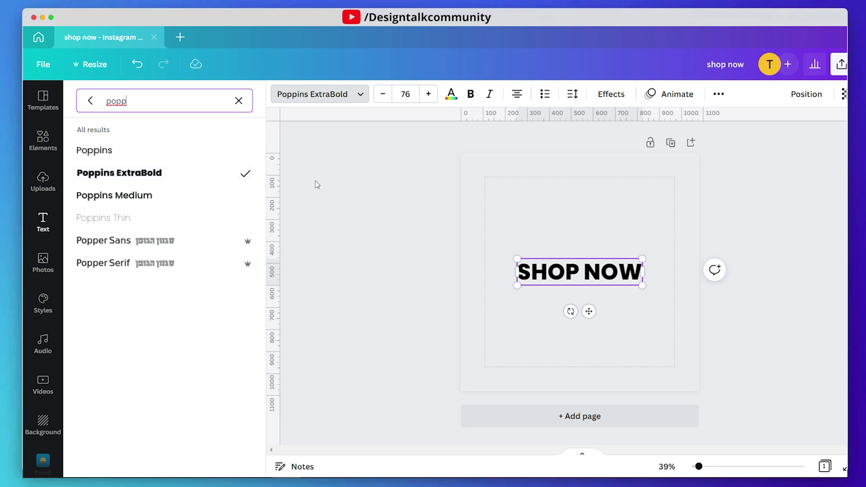
{"action": "left_click", "coordinate": [315, 184]}
{"action": "left_click_drag", "start_coordinate": [582, 273], "coordinate": [549, 191]}
{"action": "left_click_drag", "start_coordinate": [611, 206], "coordinate": [682, 238]}
{"action": "left_click", "coordinate": [781, 217]}
- Duplicate SHOP NOW and give the copy a Hollow effect with thickness about 17
{"action": "left_click", "coordinate": [574, 201]}
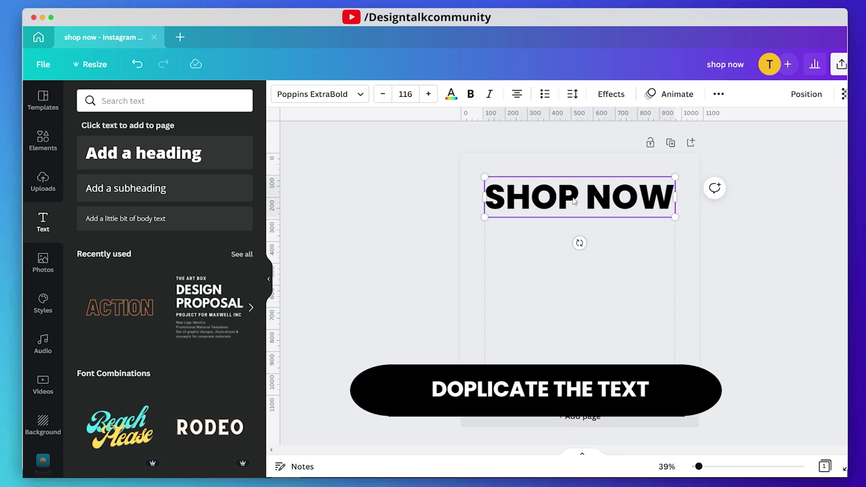
{"action": "key", "text": "super+d"}
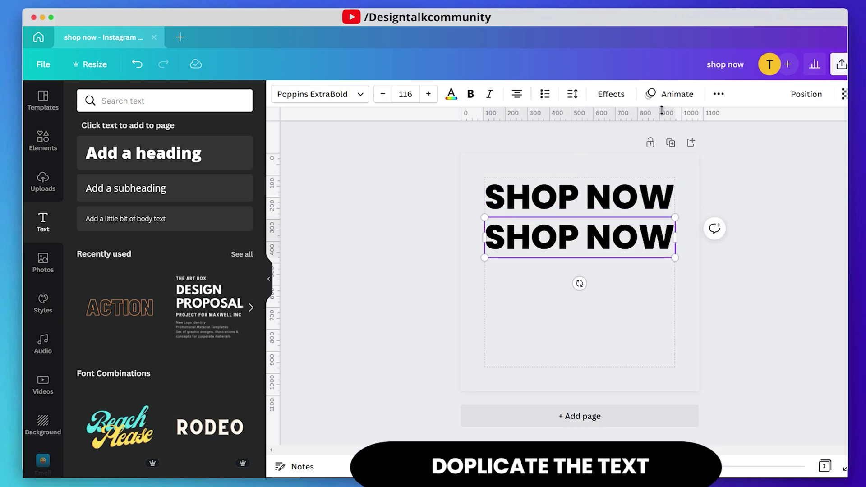
{"action": "left_click", "coordinate": [612, 94]}
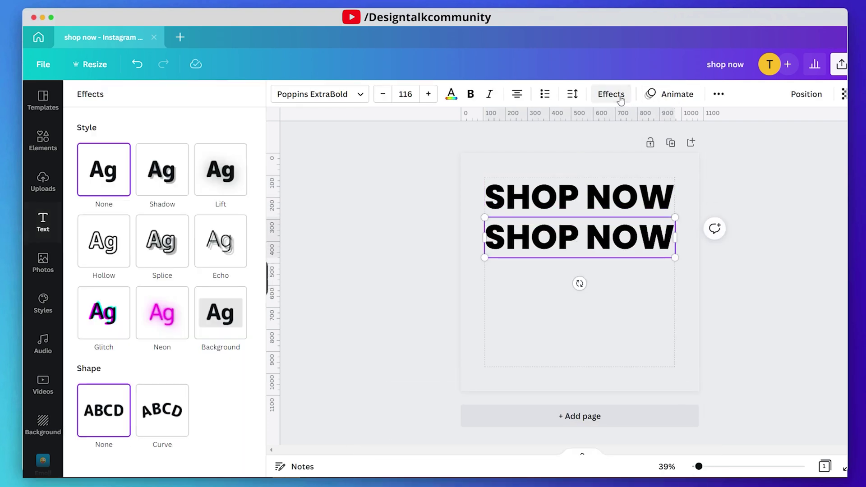
{"action": "left_click", "coordinate": [96, 244]}
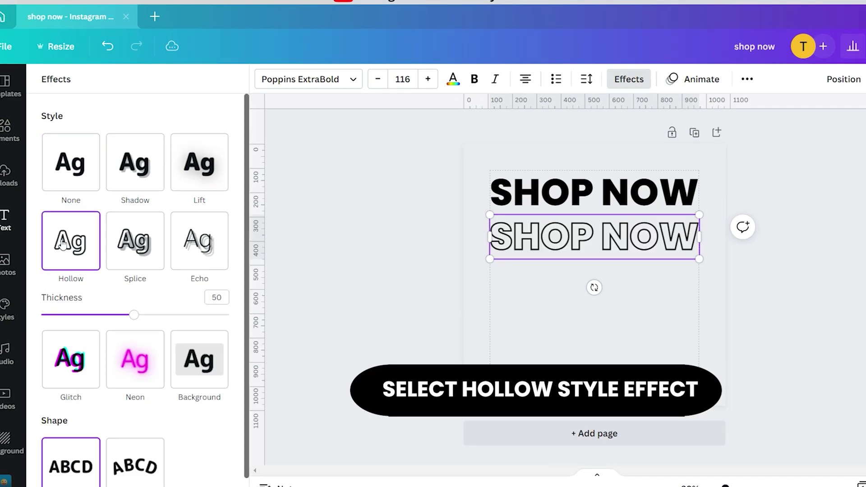
{"action": "left_click_drag", "start_coordinate": [138, 315], "coordinate": [73, 315]}
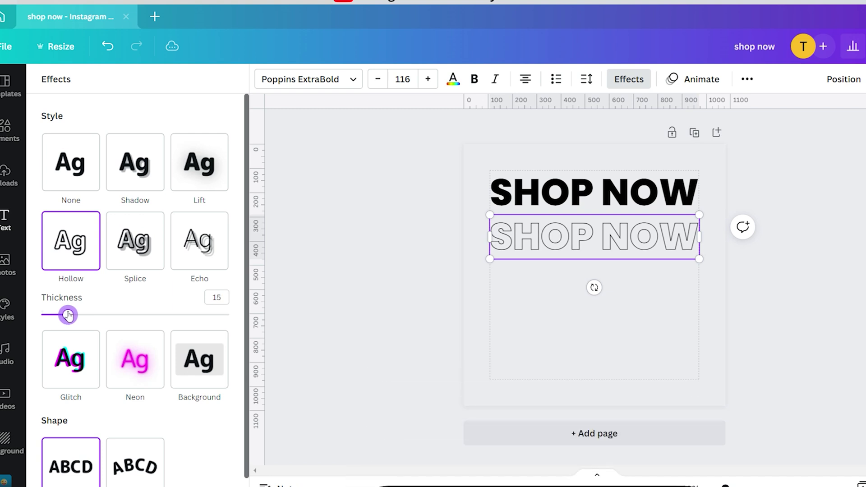
{"action": "left_click", "coordinate": [367, 248]}
- Copy the outlined text into more rows below and centre all five rows on the page
{"action": "left_click", "coordinate": [574, 247]}
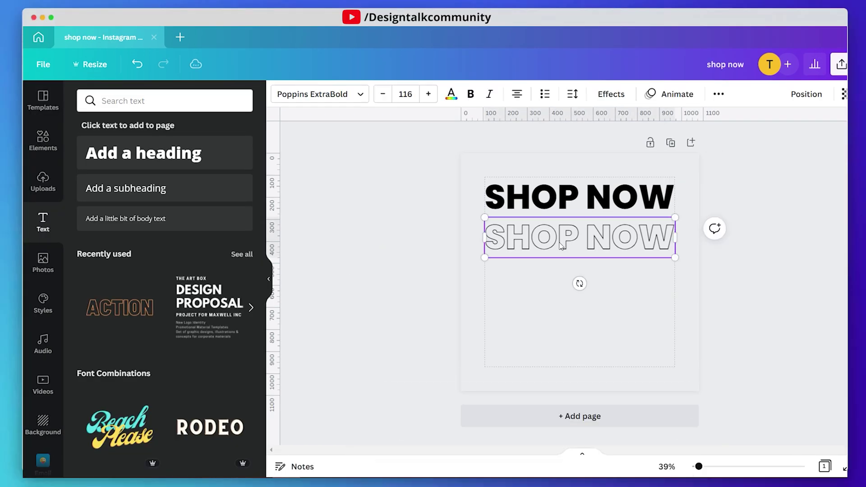
{"action": "left_click_drag", "start_coordinate": [561, 245], "coordinate": [558, 361]}
{"action": "left_click_drag", "start_coordinate": [751, 397], "coordinate": [501, 187]}
- Fade the top solid SHOP NOW to about 59 transparency
{"action": "left_click", "coordinate": [810, 238]}
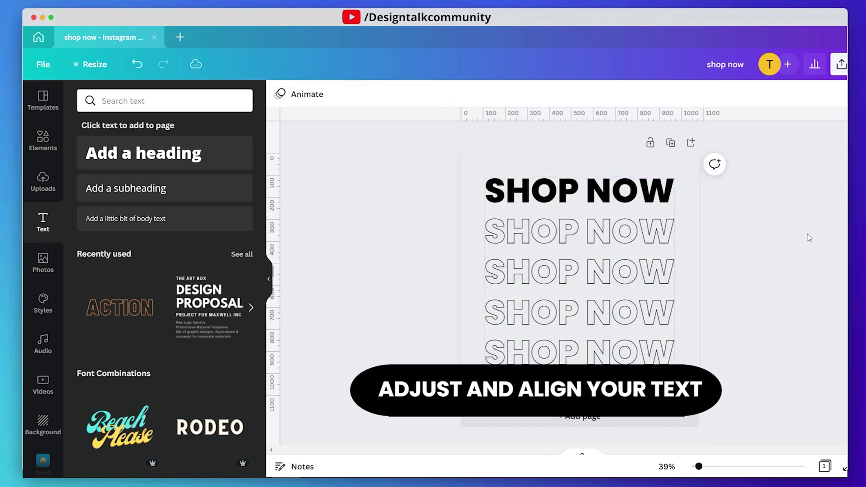
{"action": "left_click", "coordinate": [627, 190]}
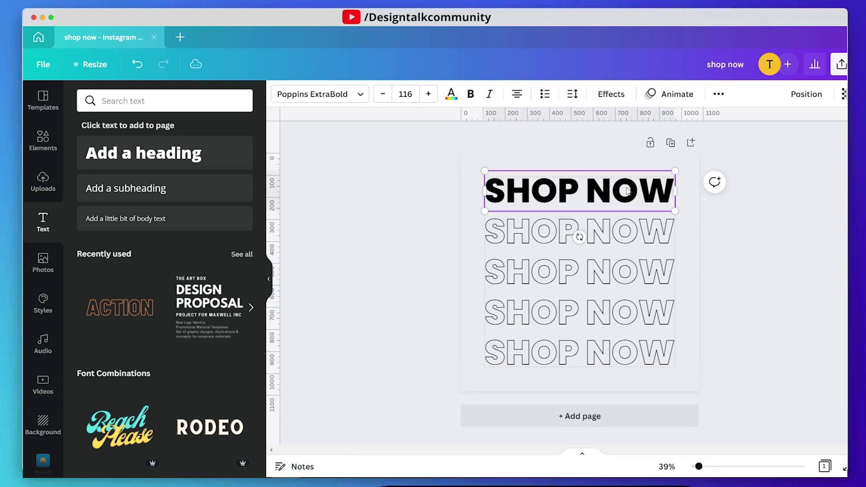
{"action": "left_click", "coordinate": [843, 93]}
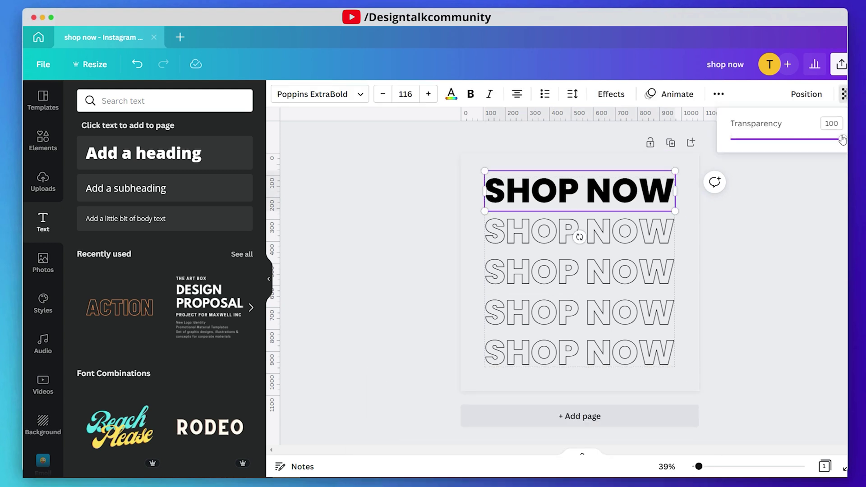
{"action": "left_click_drag", "start_coordinate": [842, 139], "coordinate": [794, 140]}
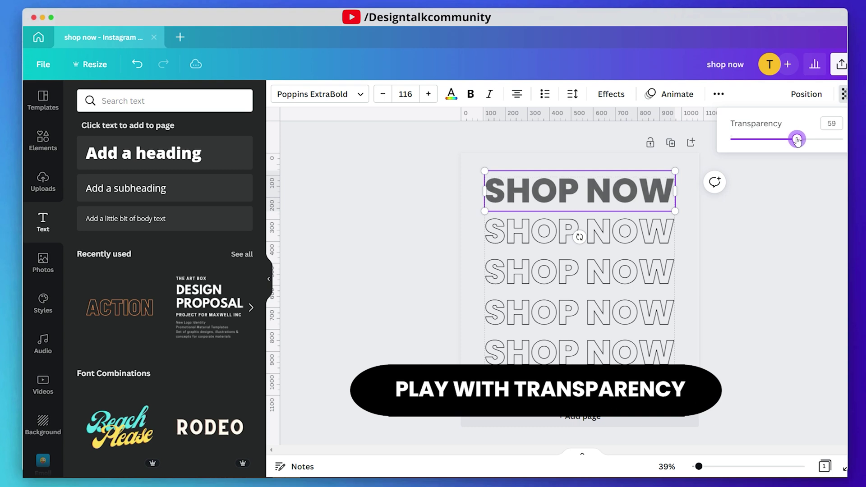
- Set the four outlined SHOP NOW rows to 40 transparency and add a blank second page
{"action": "left_click_drag", "start_coordinate": [748, 367], "coordinate": [599, 243]}
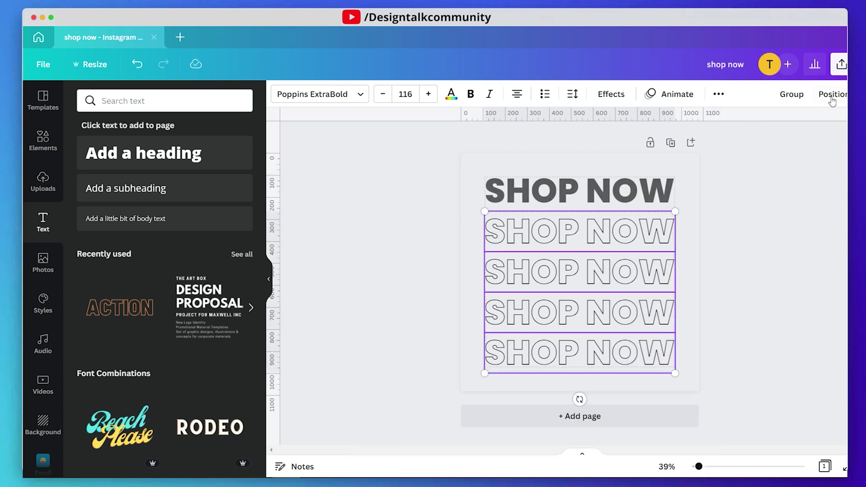
{"action": "left_click", "coordinate": [719, 94]}
{"action": "left_click", "coordinate": [667, 121]}
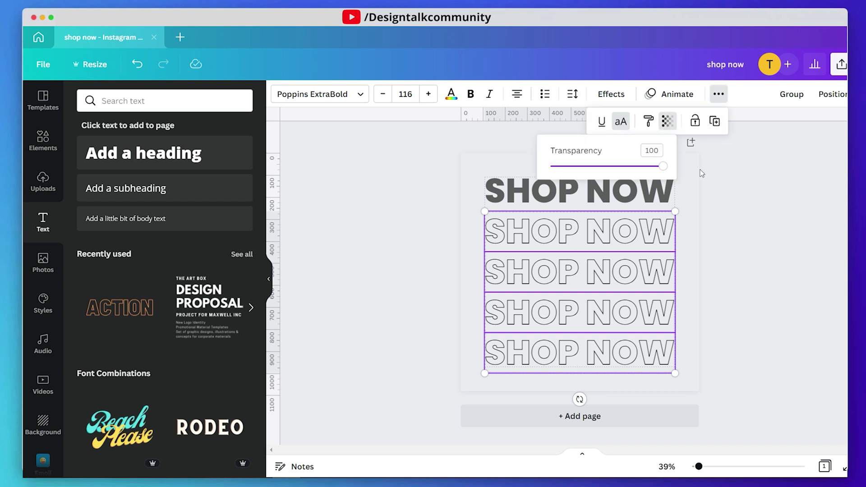
{"action": "left_click_drag", "start_coordinate": [663, 166], "coordinate": [591, 167]}
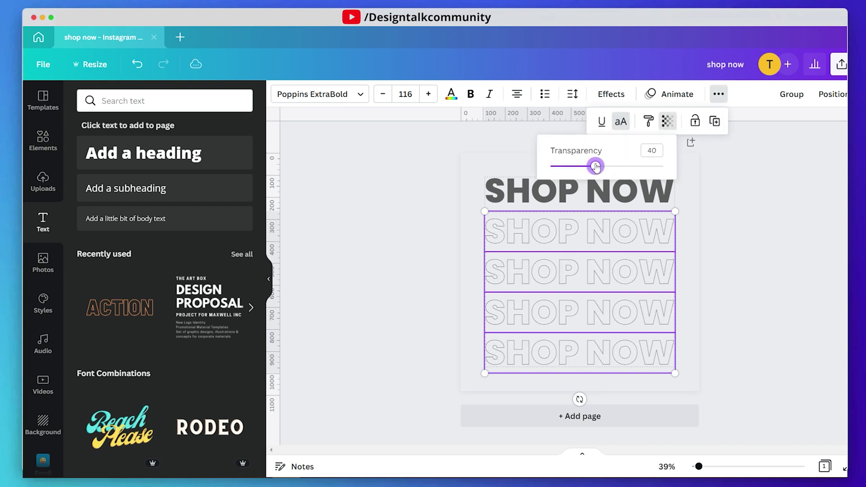
{"action": "left_click", "coordinate": [844, 291]}
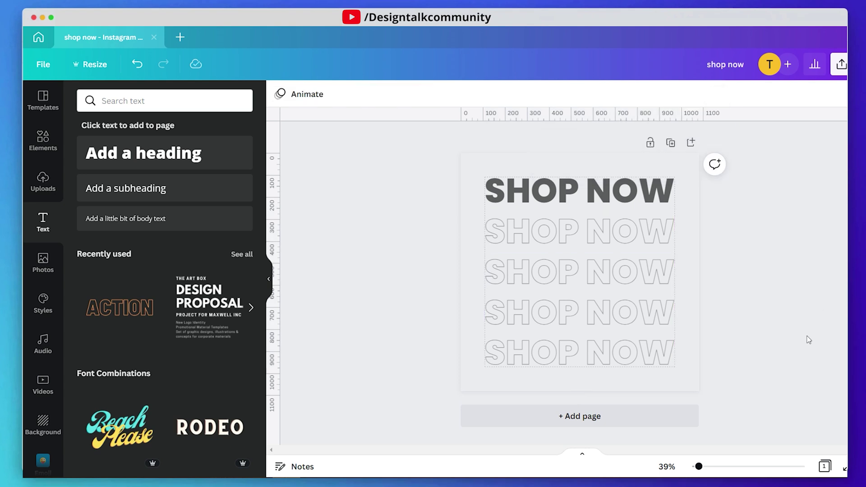
{"action": "left_click", "coordinate": [636, 422]}
- Upload 'product image .png' from Downloads and place the watch image on page 2
{"action": "left_click", "coordinate": [42, 186]}
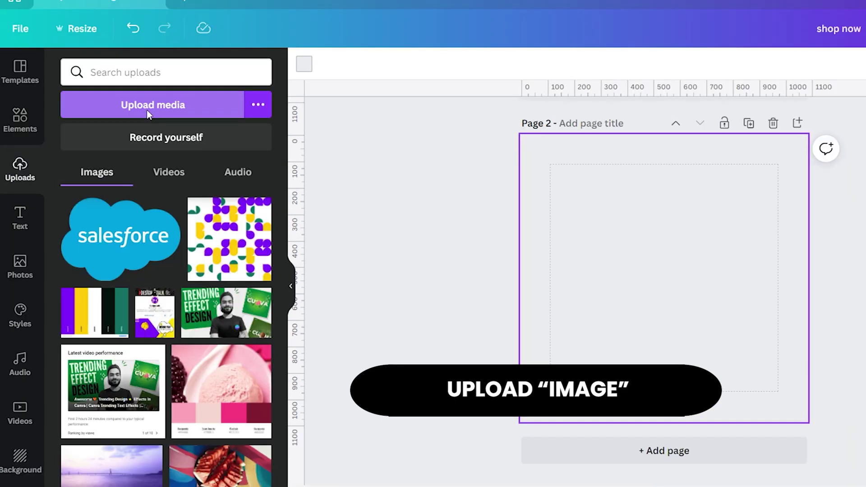
{"action": "left_click", "coordinate": [147, 111]}
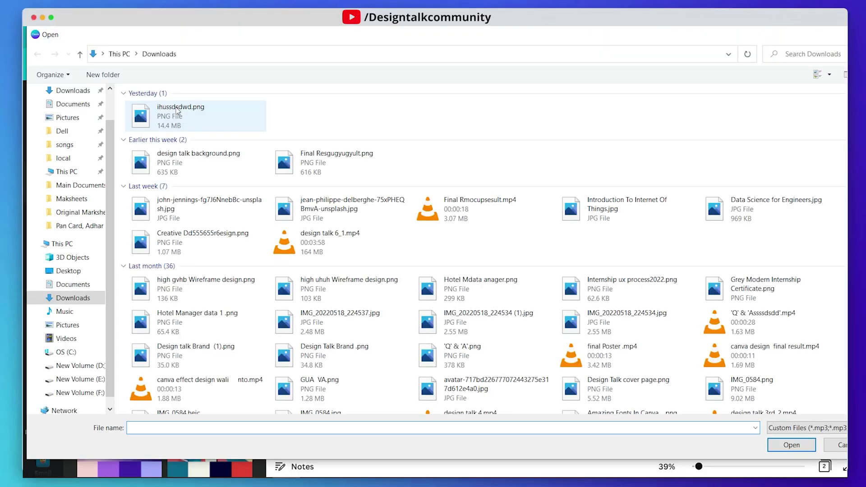
{"action": "left_click", "coordinate": [209, 130]}
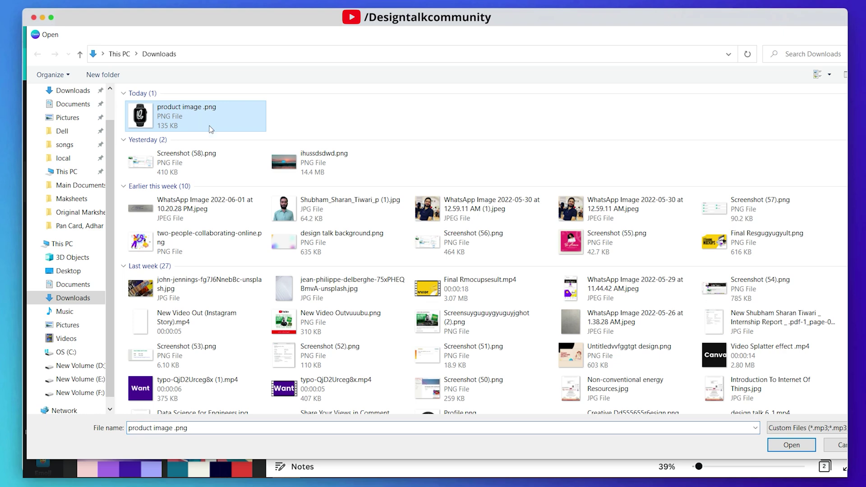
{"action": "left_click", "coordinate": [797, 447]}
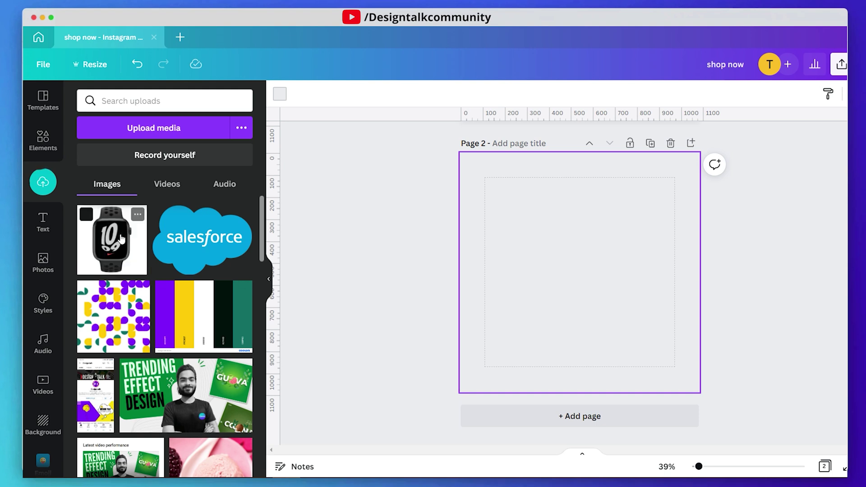
{"action": "left_click", "coordinate": [121, 239]}
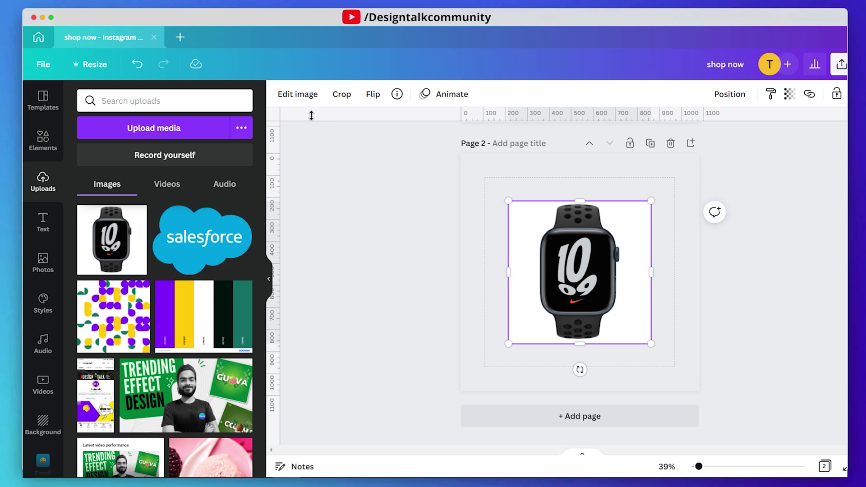
- Strip the grey backdrop from the watch image with BG Remover
{"action": "left_click", "coordinate": [304, 98]}
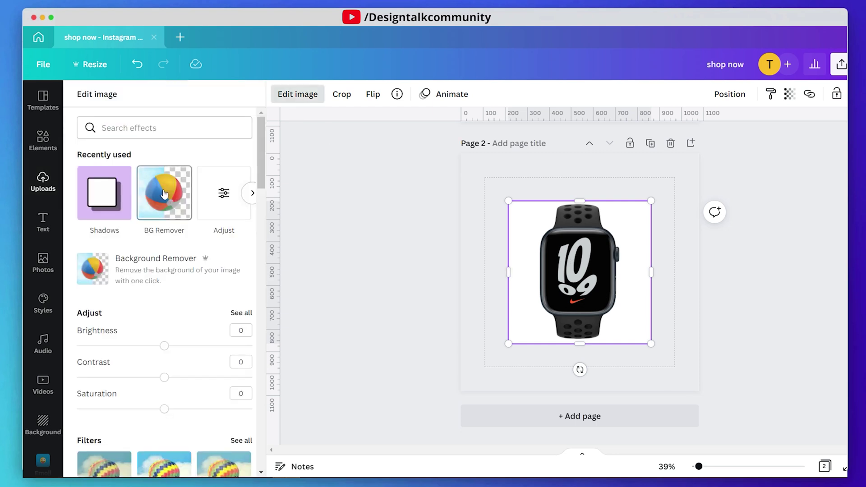
{"action": "left_click", "coordinate": [164, 195]}
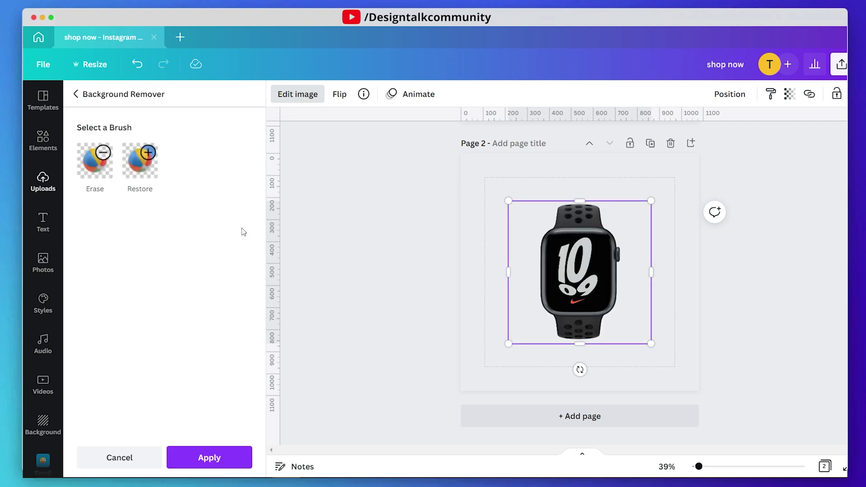
{"action": "left_click", "coordinate": [224, 454]}
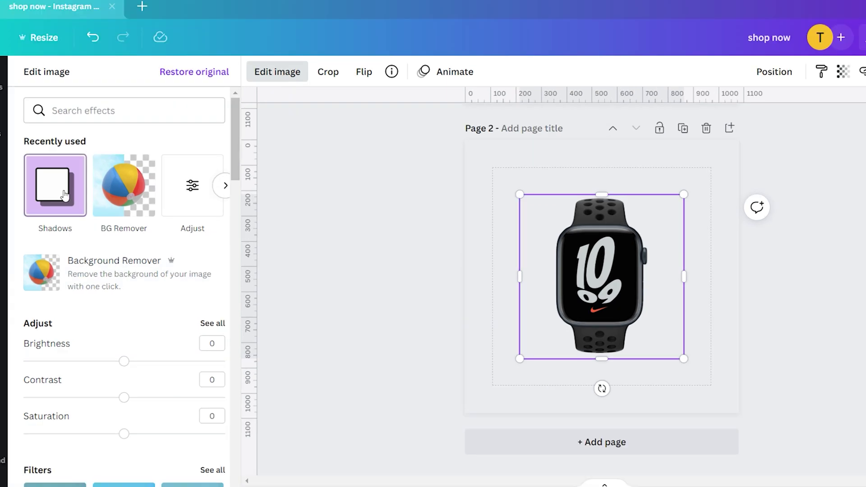
{"action": "left_click", "coordinate": [64, 194]}
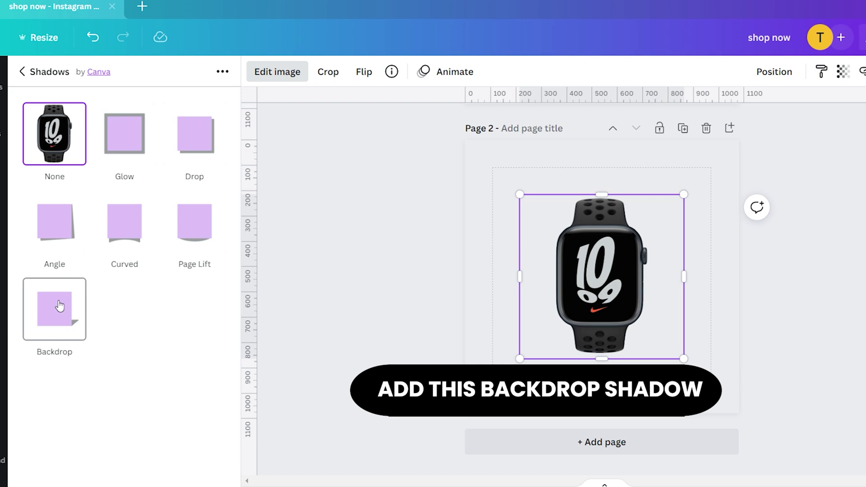
- Apply a Backdrop shadow to the watch: vertical angle 5, transparency 67, blur 8
{"action": "left_click", "coordinate": [58, 300]}
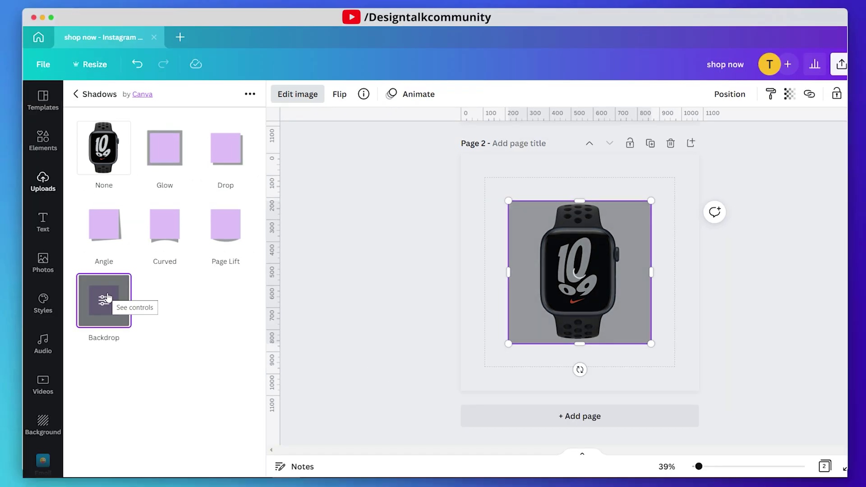
{"action": "left_click", "coordinate": [107, 298]}
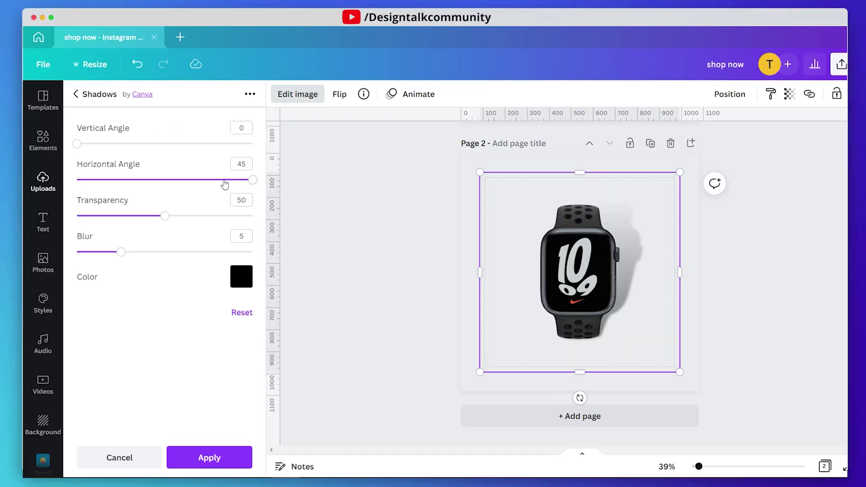
{"action": "left_click_drag", "start_coordinate": [166, 220], "coordinate": [192, 219]}
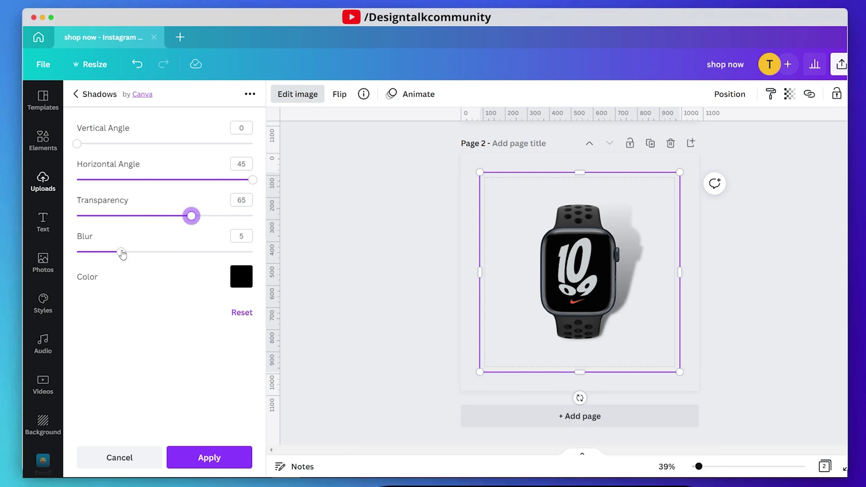
{"action": "left_click_drag", "start_coordinate": [121, 252], "coordinate": [147, 252]}
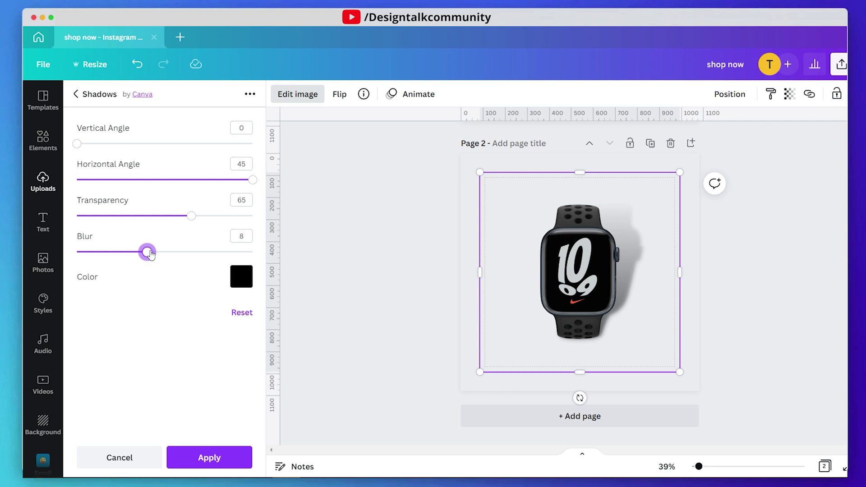
{"action": "left_click_drag", "start_coordinate": [77, 144], "coordinate": [85, 144]}
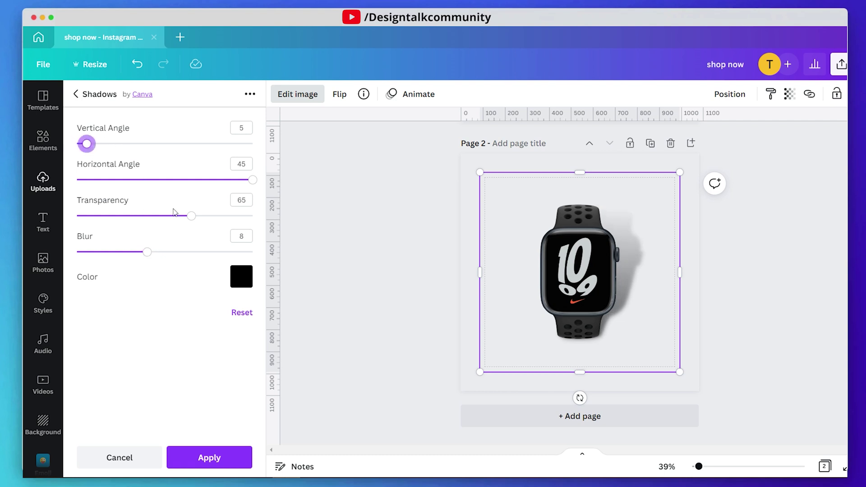
{"action": "left_click_drag", "start_coordinate": [192, 220], "coordinate": [195, 220]}
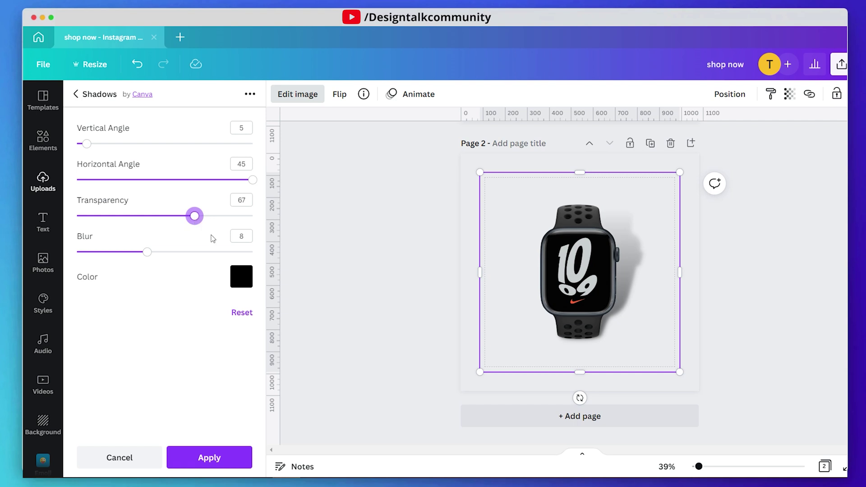
{"action": "left_click", "coordinate": [218, 457]}
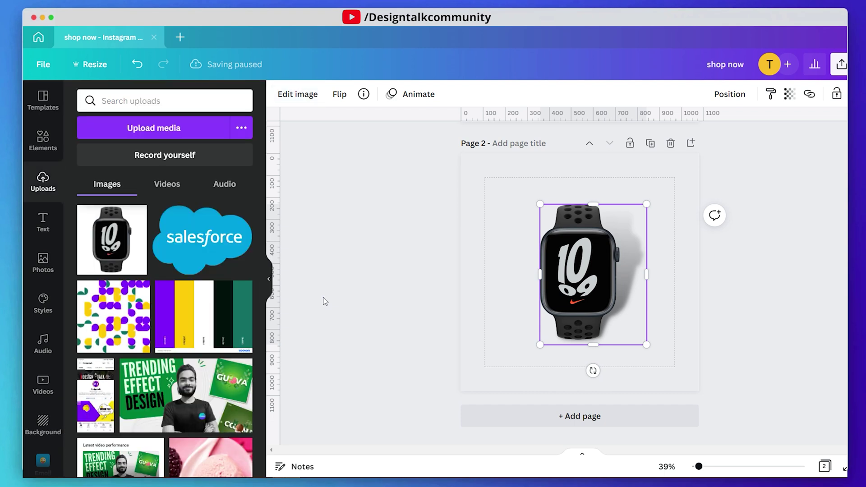
- Drag the shadowed watch from page 2 onto page 1 over the SHOP NOW rows
{"action": "left_click", "coordinate": [324, 301]}
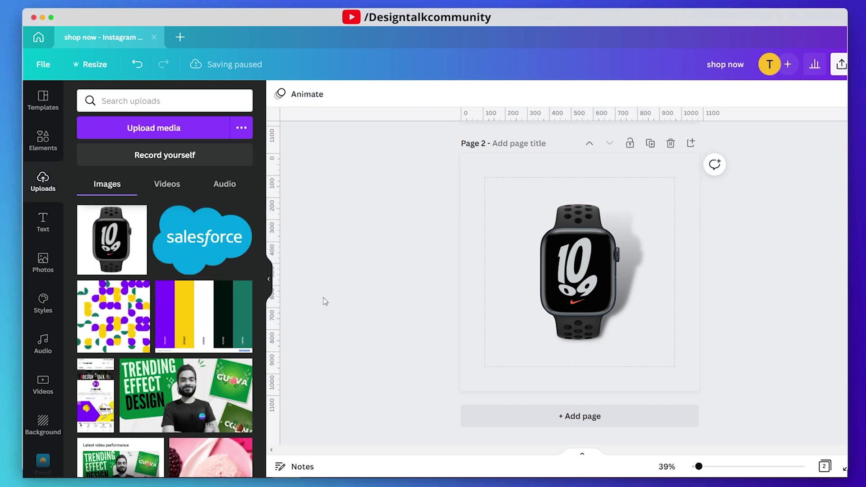
{"action": "left_click", "coordinate": [570, 270]}
{"action": "left_click", "coordinate": [427, 288]}
{"action": "scroll", "coordinate": [428, 289], "scroll_direction": "up", "scroll_amount": 5}
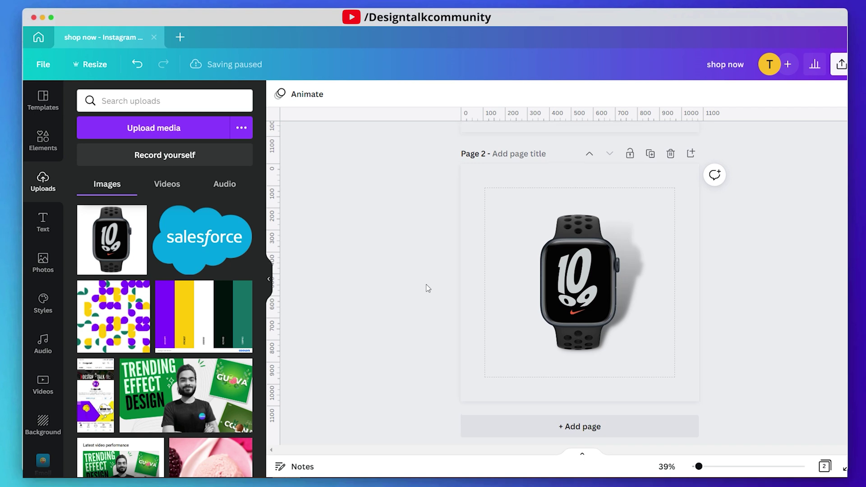
{"action": "scroll", "coordinate": [428, 288], "scroll_direction": "down", "scroll_amount": 2}
{"action": "left_click", "coordinate": [594, 343]}
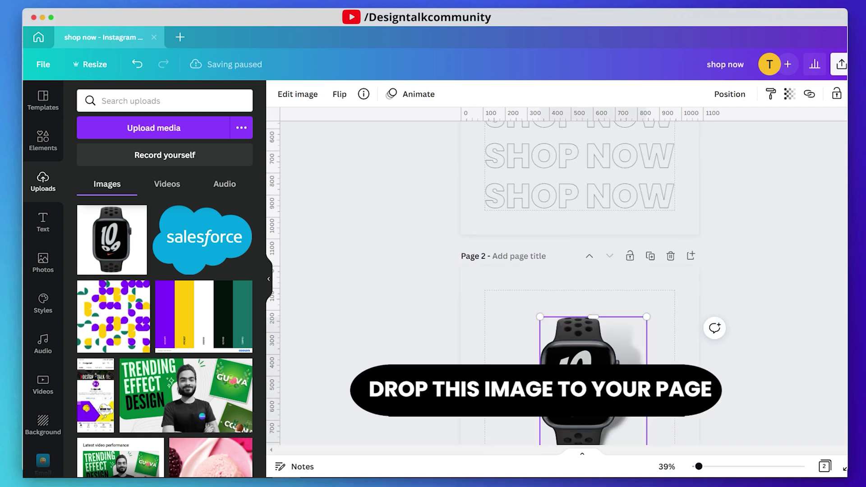
{"action": "left_click_drag", "start_coordinate": [593, 343], "coordinate": [583, 300]}
- Enlarge the watch to about 578 × 763 beneath the solid heading
{"action": "left_click_drag", "start_coordinate": [638, 233], "coordinate": [658, 204]}
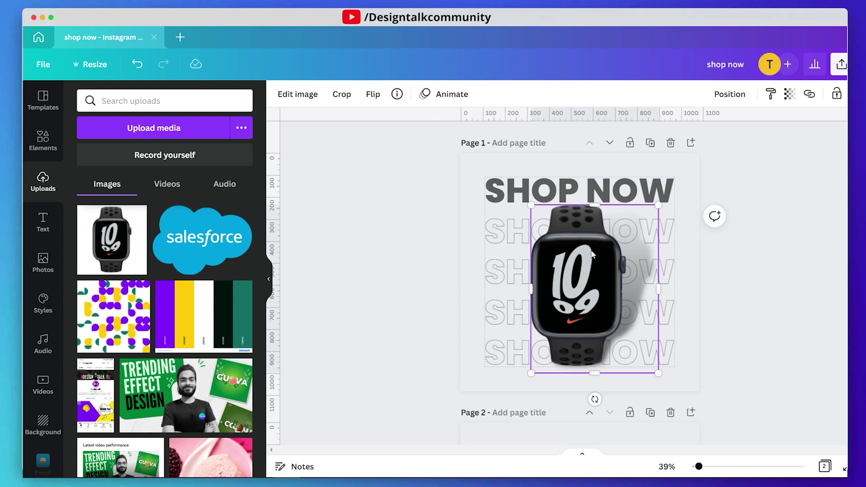
{"action": "left_click", "coordinate": [724, 269]}
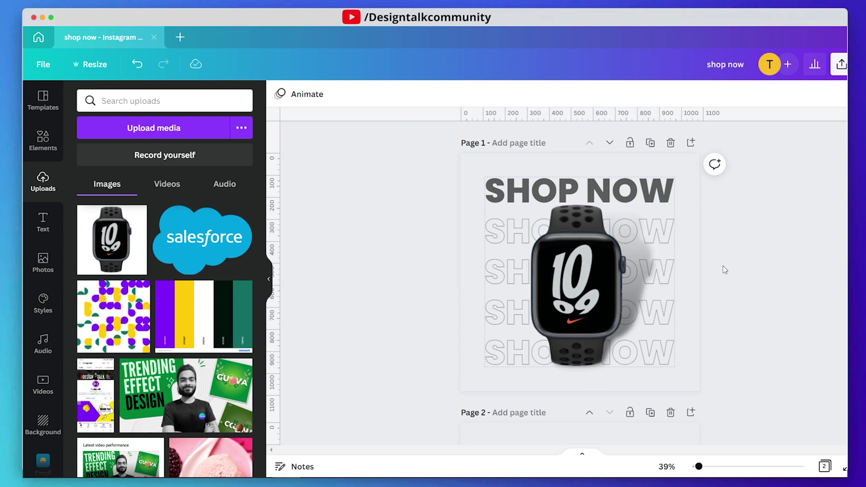
{"action": "left_click", "coordinate": [565, 287]}
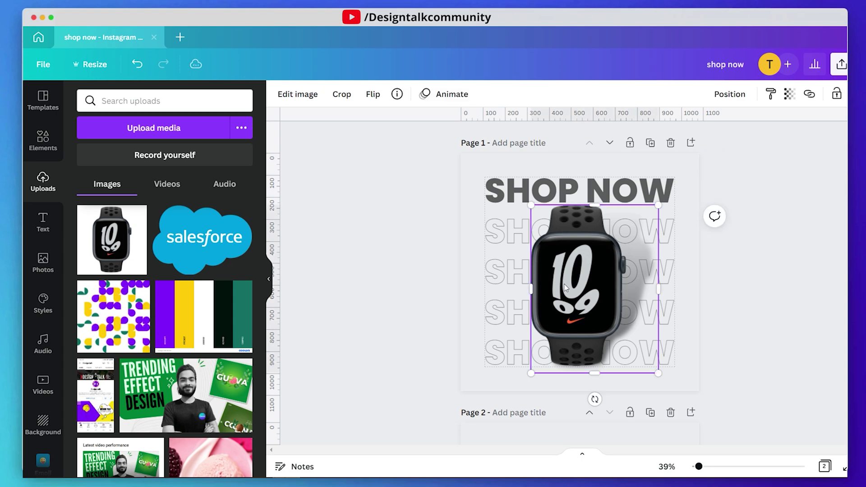
{"action": "left_click", "coordinate": [720, 292]}
- Search elements for 'blurr', add the white blur glow, and enlarge it over the watch
{"action": "left_click", "coordinate": [42, 139]}
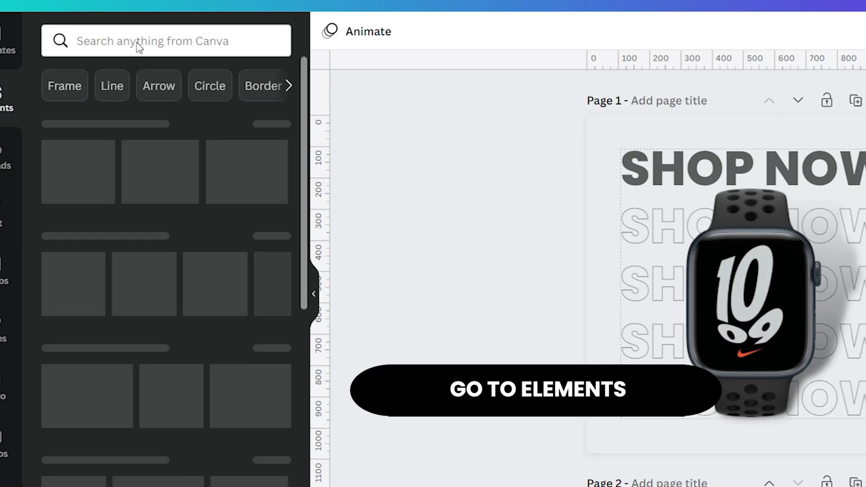
{"action": "left_click", "coordinate": [139, 44]}
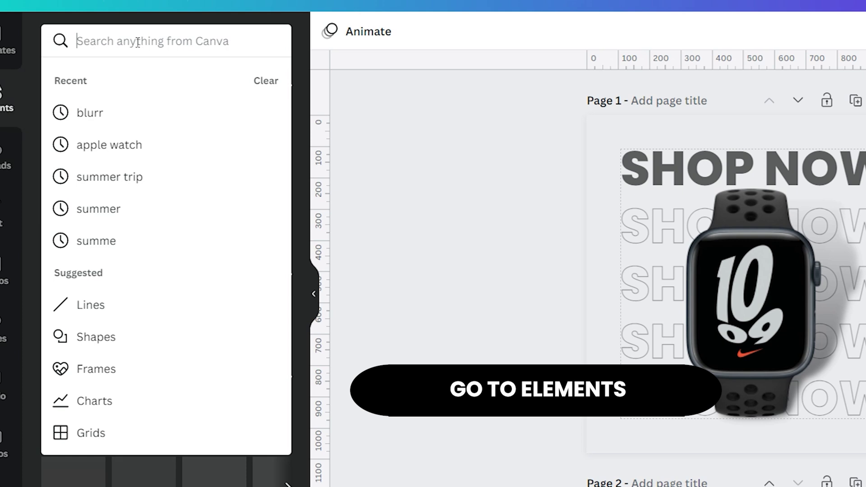
{"action": "type", "text": "blurr"}
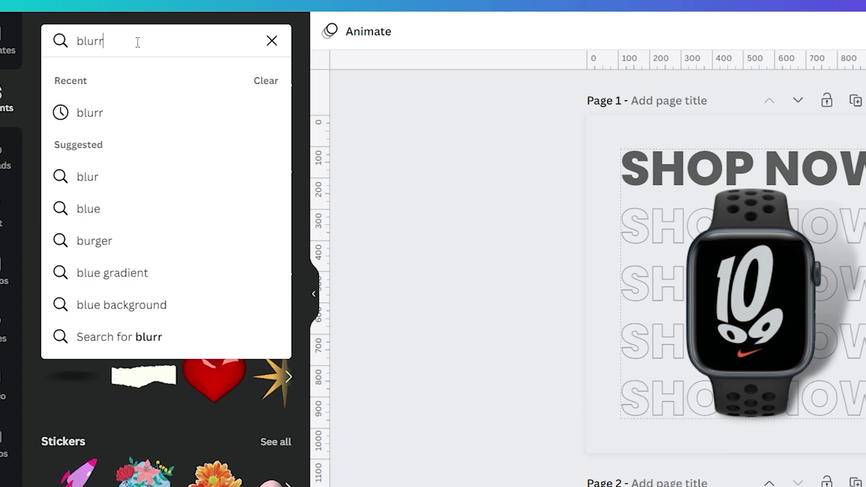
{"action": "key", "text": "Return"}
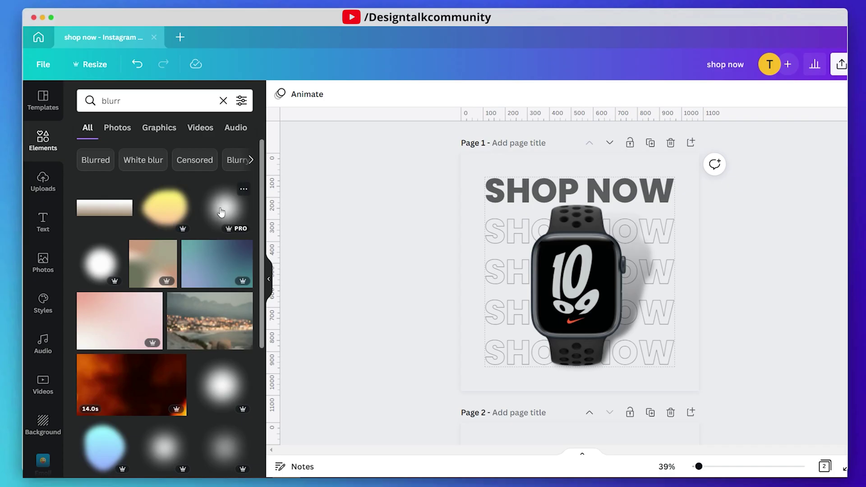
{"action": "left_click", "coordinate": [246, 199]}
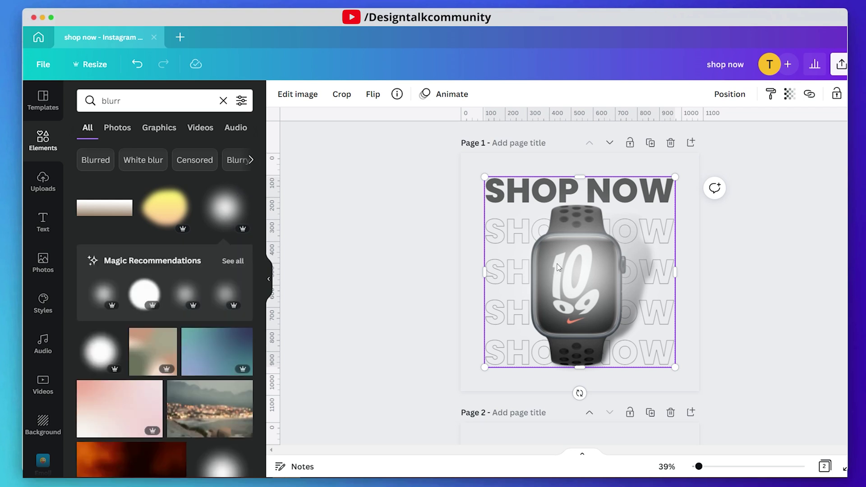
{"action": "left_click_drag", "start_coordinate": [580, 272], "coordinate": [659, 223]}
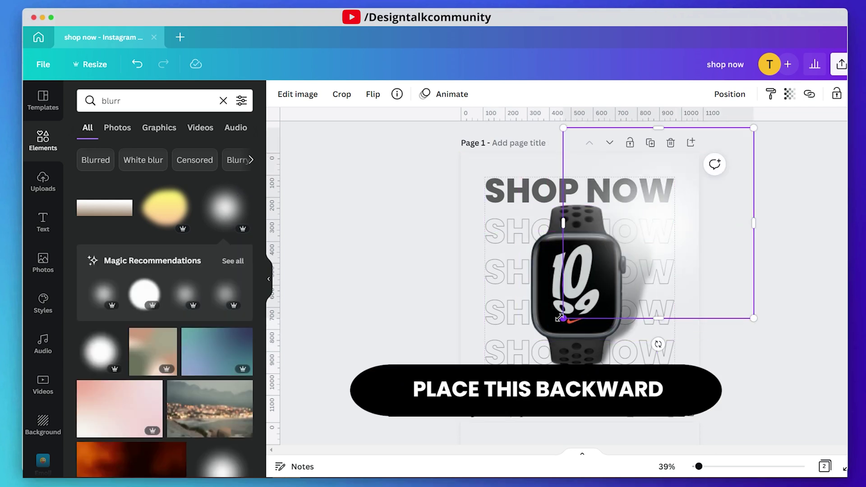
{"action": "left_click_drag", "start_coordinate": [564, 318], "coordinate": [465, 354]}
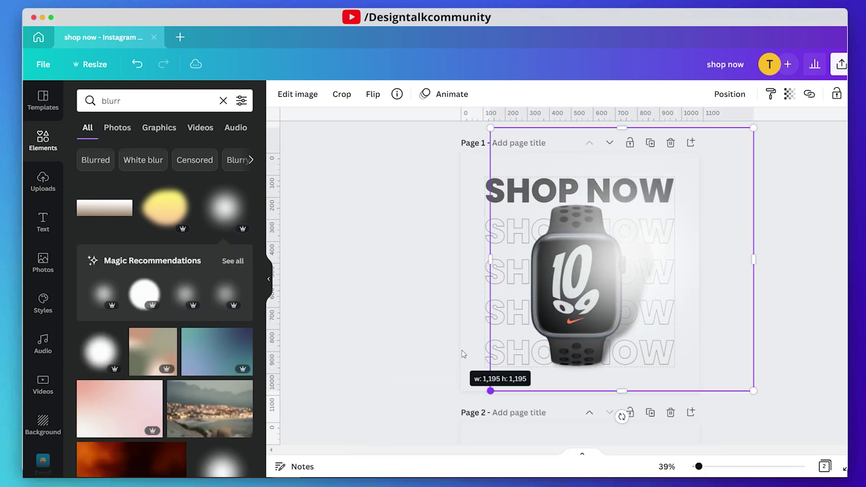
{"action": "left_click_drag", "start_coordinate": [696, 324], "coordinate": [713, 301]}
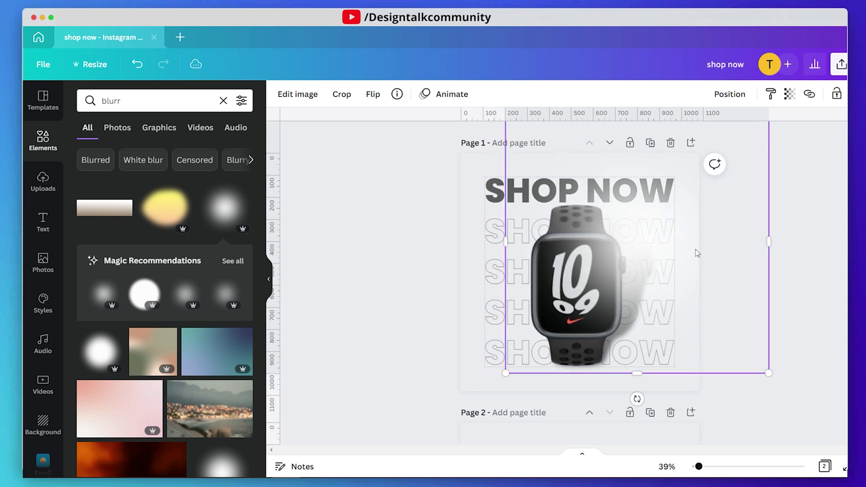
- Send the blur glow one layer backward behind the watch and set its transparency to 90
{"action": "left_click", "coordinate": [727, 93]}
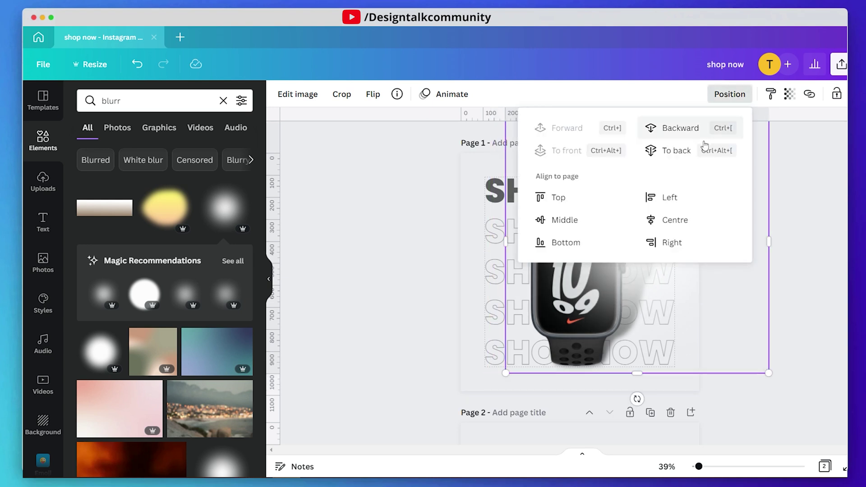
{"action": "left_click", "coordinate": [808, 175]}
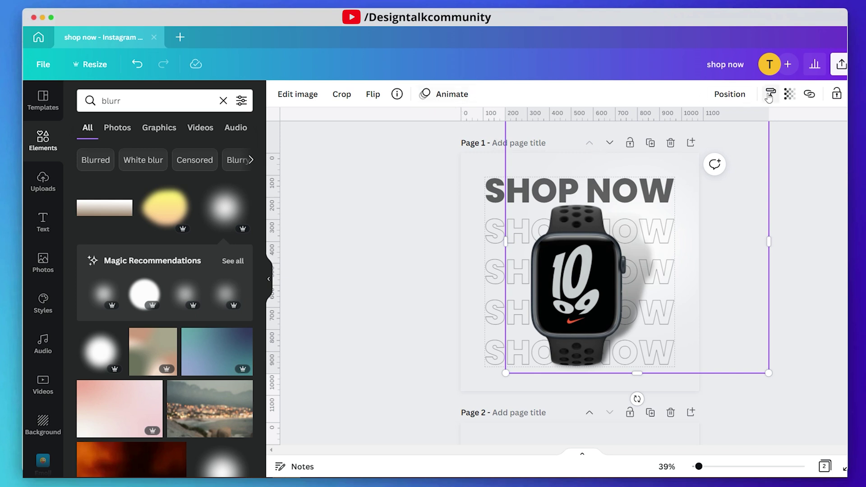
{"action": "left_click", "coordinate": [789, 94]}
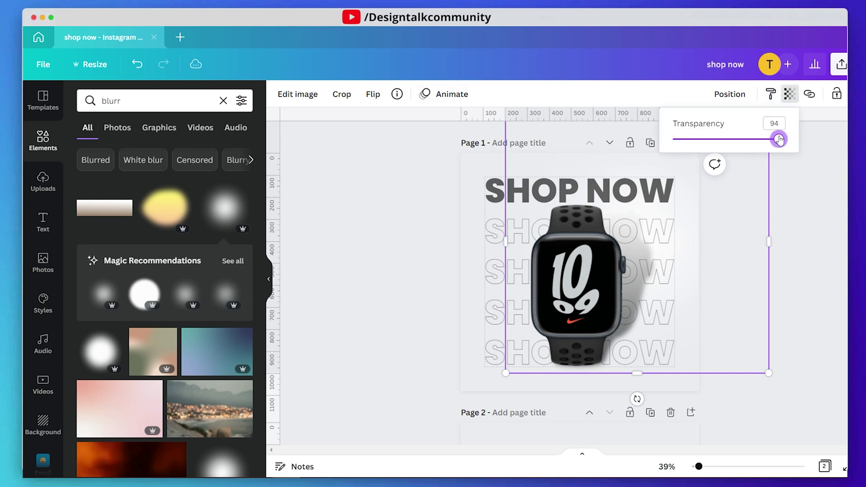
{"action": "left_click_drag", "start_coordinate": [776, 140], "coordinate": [774, 140]}
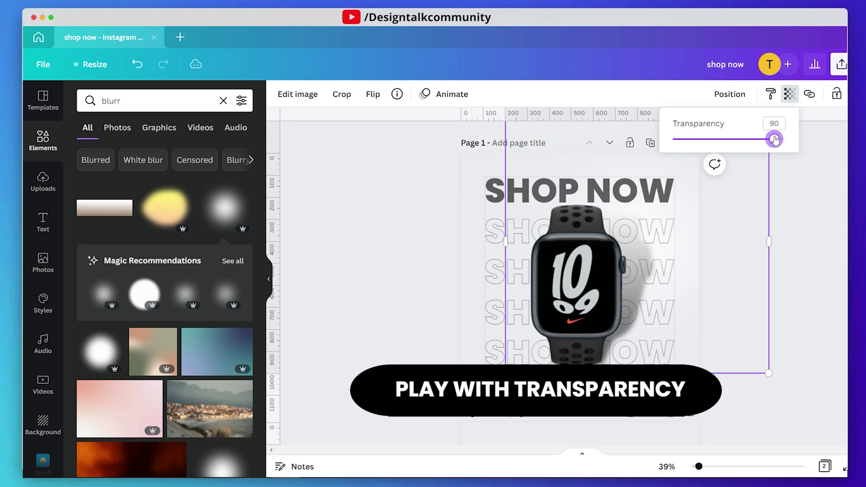
{"action": "left_click", "coordinate": [808, 225]}
{"action": "left_click", "coordinate": [808, 225]}
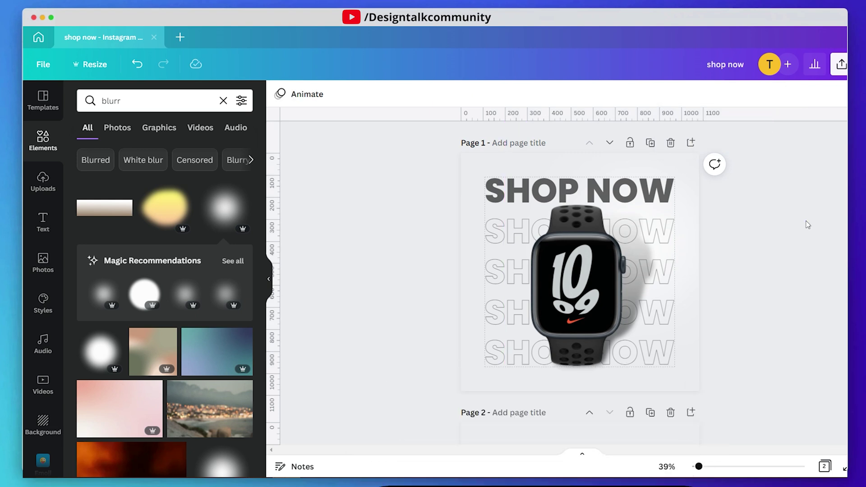
{"action": "scroll", "coordinate": [764, 244], "scroll_direction": "down", "scroll_amount": 5}
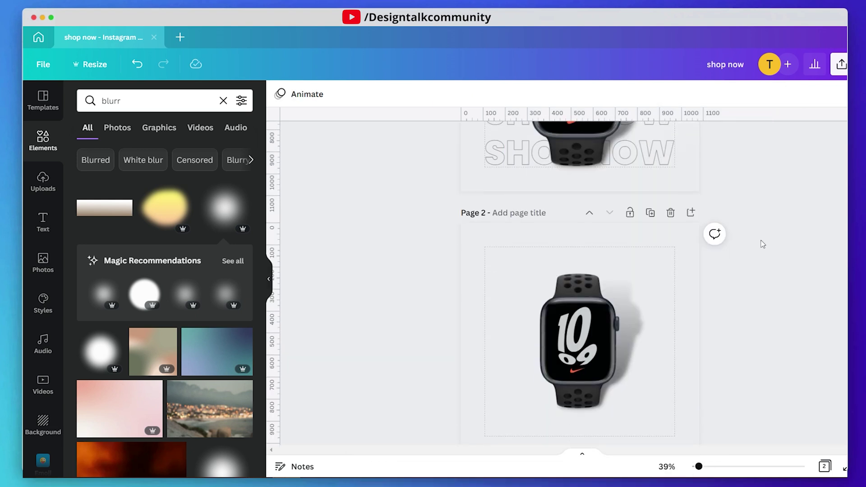
- Scroll to the spare Page 2 to remove it, leaving only the SHOP NOW page
{"action": "scroll", "coordinate": [759, 244], "scroll_direction": "up", "scroll_amount": 2}
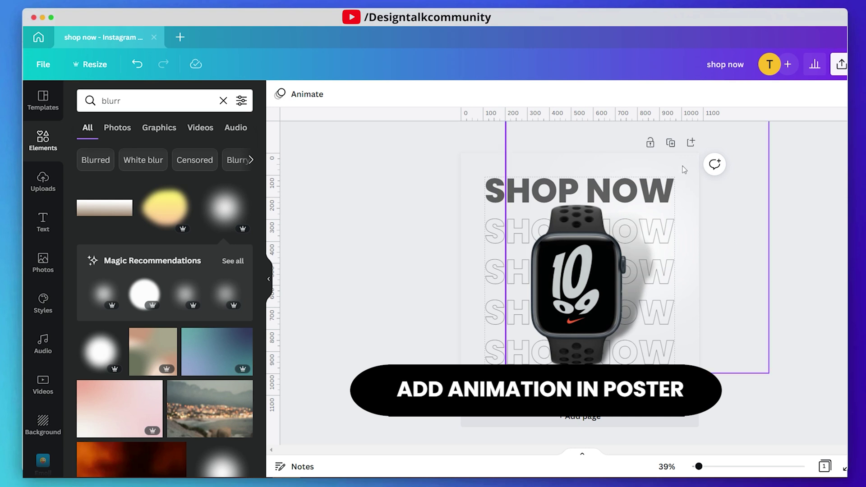
- Duplicate Page 1, the SHOP NOW watch poster, to create Page 2
{"action": "left_click", "coordinate": [671, 144]}
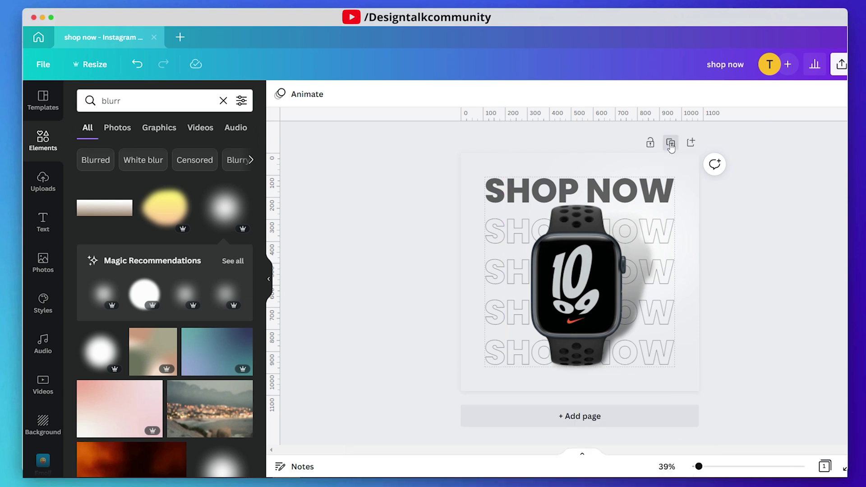